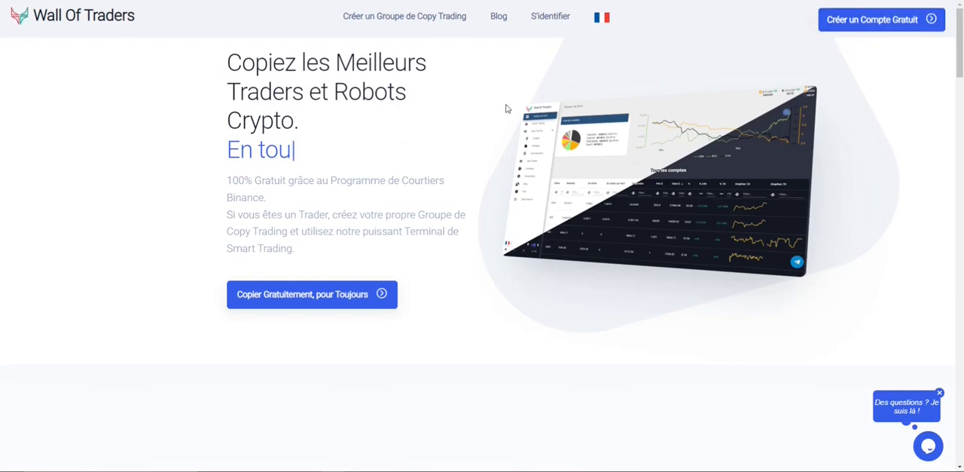
Open the free account registration, accept the useful e-mails and the CGVU and privacy policy, and create the account.
{"action": "left_click", "coordinate": [869, 20]}
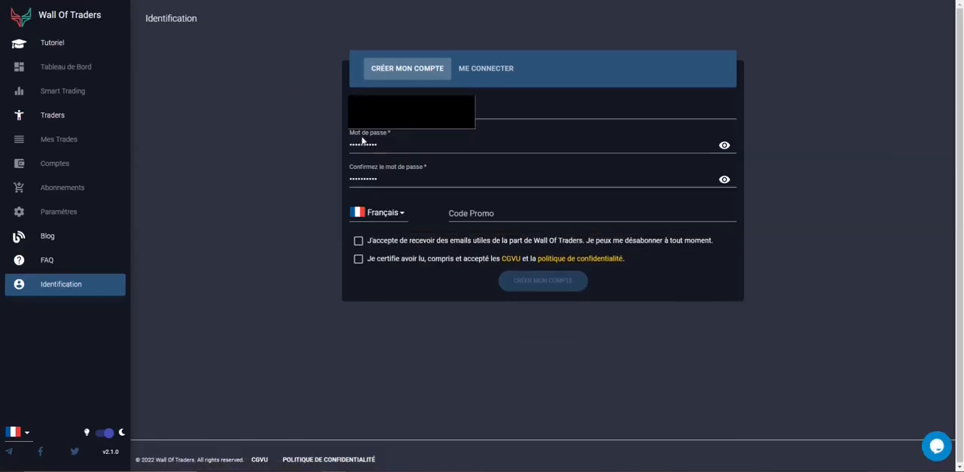
{"action": "left_click", "coordinate": [471, 215]}
{"action": "left_click", "coordinate": [358, 240]}
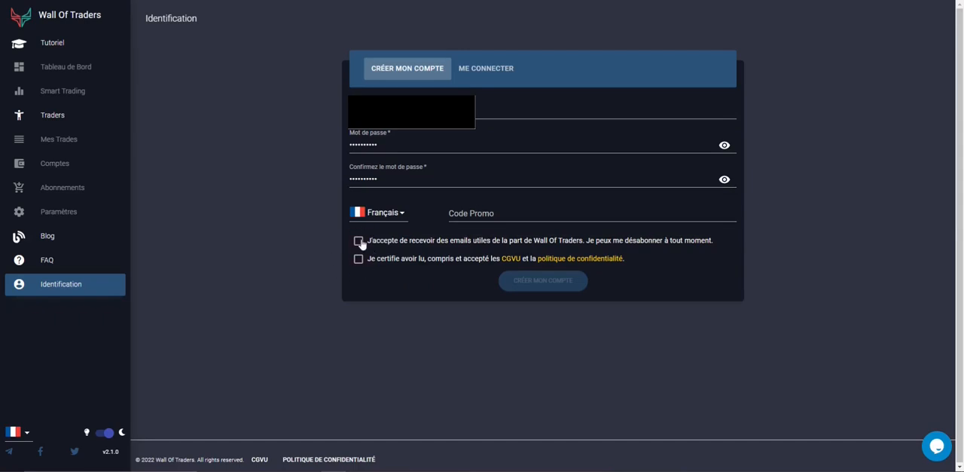
{"action": "left_click", "coordinate": [359, 259]}
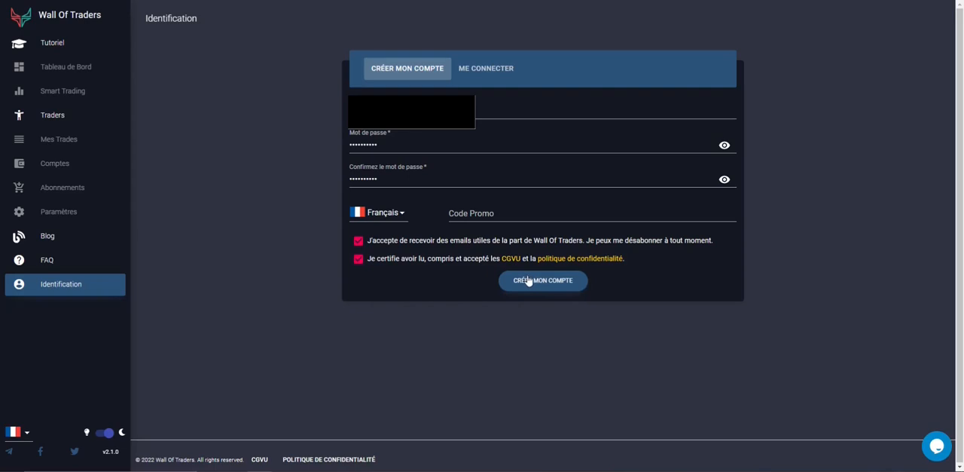
{"action": "left_click", "coordinate": [527, 280]}
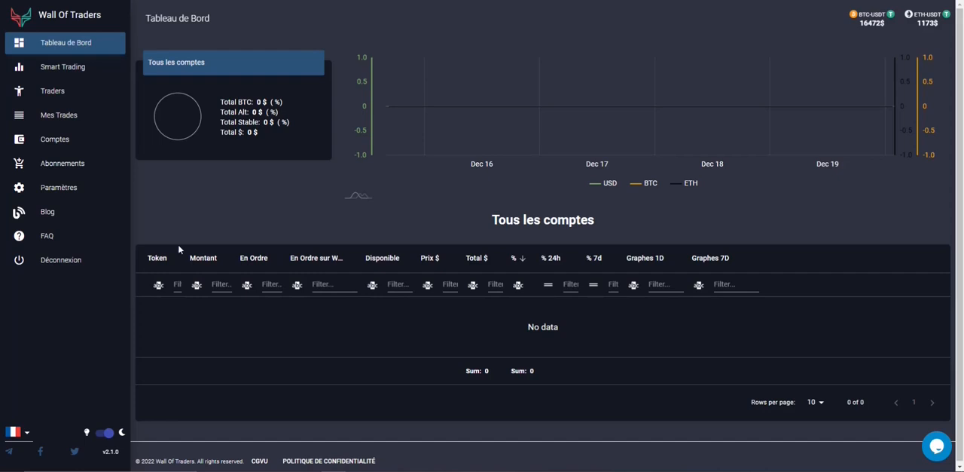
Open the FAQ article on creating a Binance API key and read its identity verification and non-empty account prerequisites.
{"action": "left_click", "coordinate": [64, 244]}
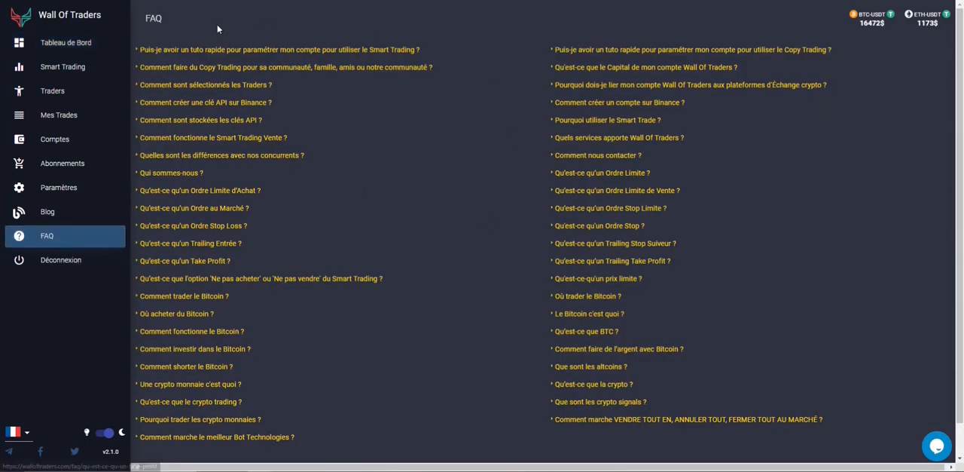
{"action": "left_click", "coordinate": [192, 104]}
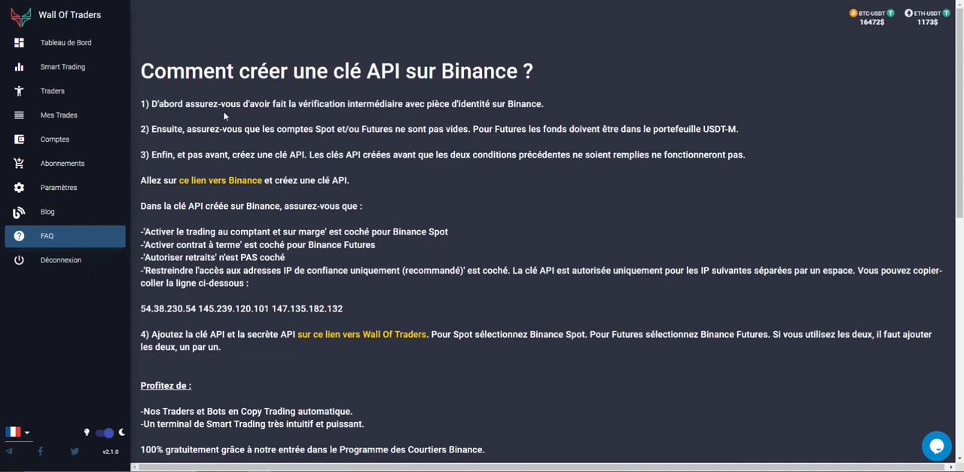
{"action": "left_click_drag", "start_coordinate": [233, 103], "coordinate": [532, 103]}
{"action": "left_click", "coordinate": [544, 113]}
{"action": "left_click_drag", "start_coordinate": [565, 101], "coordinate": [201, 104]}
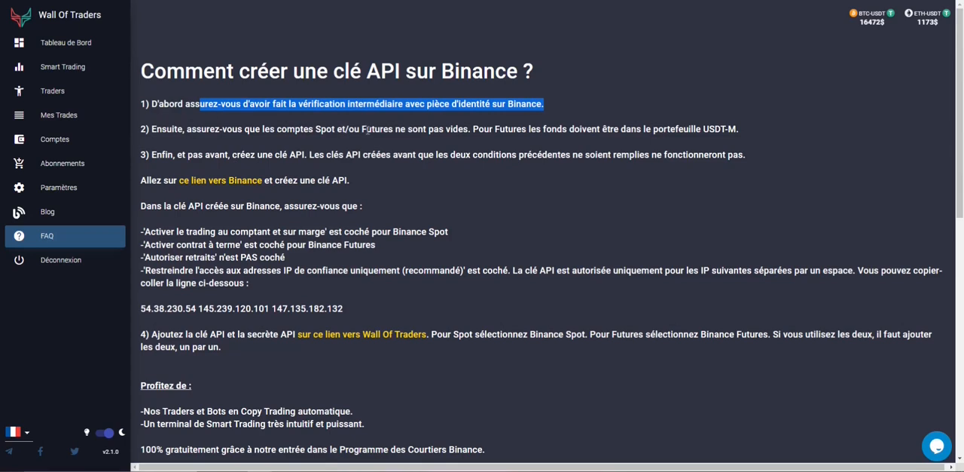
{"action": "left_click_drag", "start_coordinate": [443, 129], "coordinate": [448, 128]}
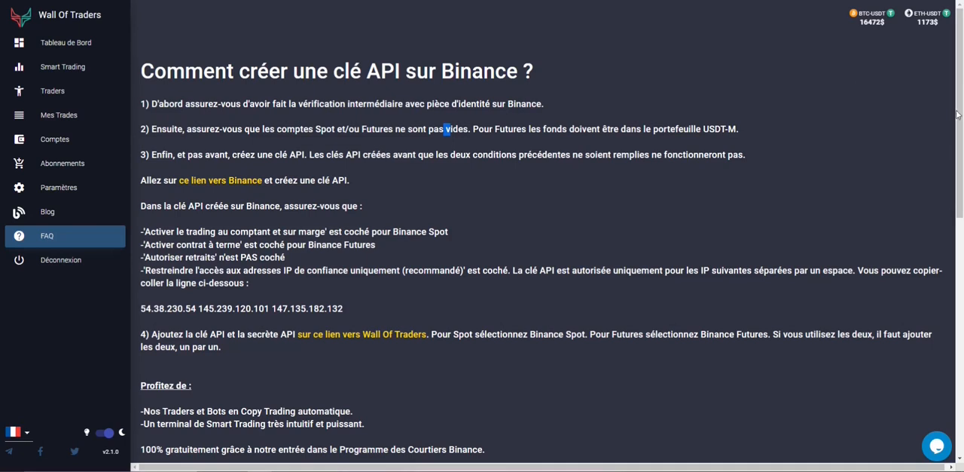
Follow the article's link to Binance API management and create an API key labelled "Wot Tuto", completing the security check.
{"action": "left_click", "coordinate": [224, 186]}
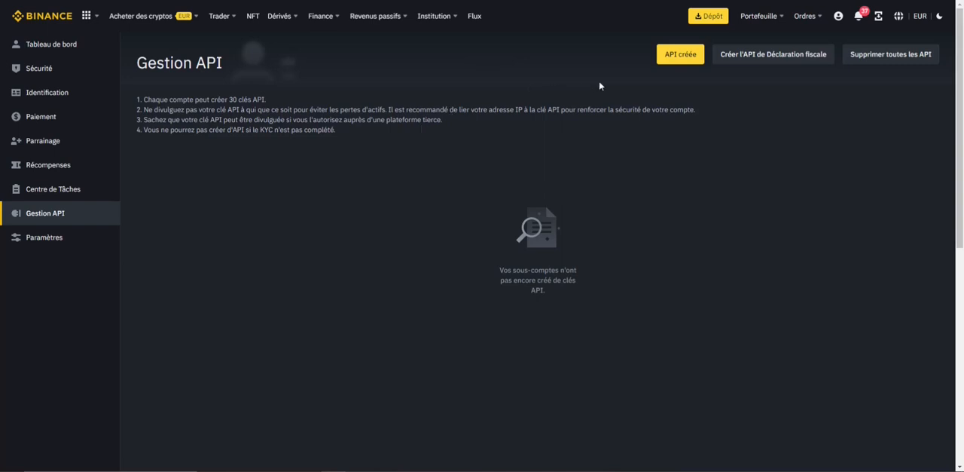
{"action": "left_click", "coordinate": [671, 60]}
{"action": "left_click", "coordinate": [458, 238]}
{"action": "type", "text": "Wot Tuto"}
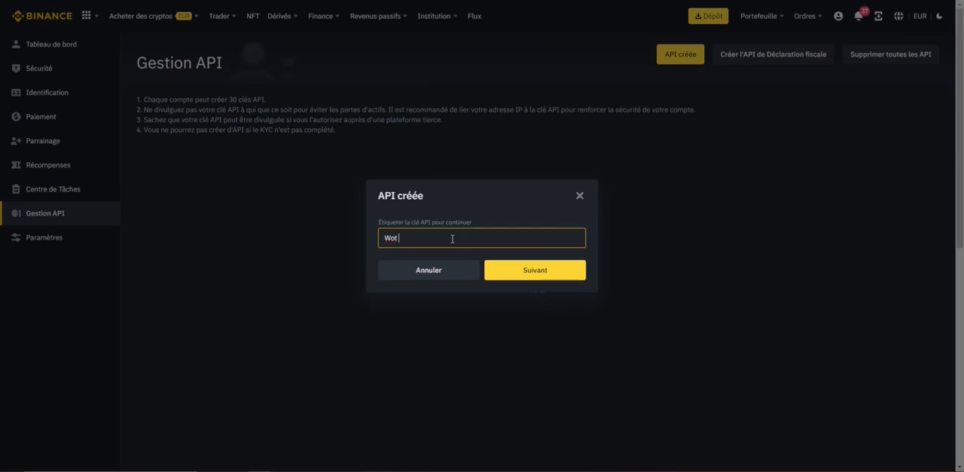
{"action": "left_click", "coordinate": [517, 266]}
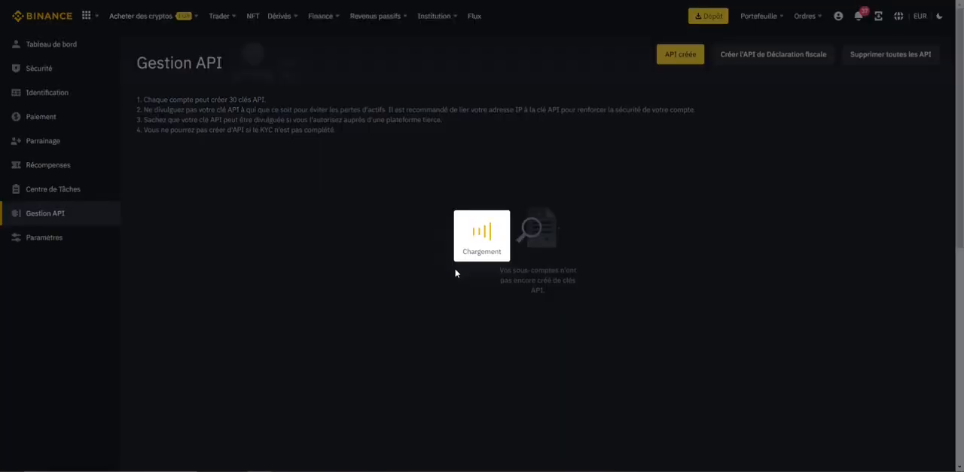
{"action": "left_click_drag", "start_coordinate": [415, 290], "coordinate": [461, 292]}
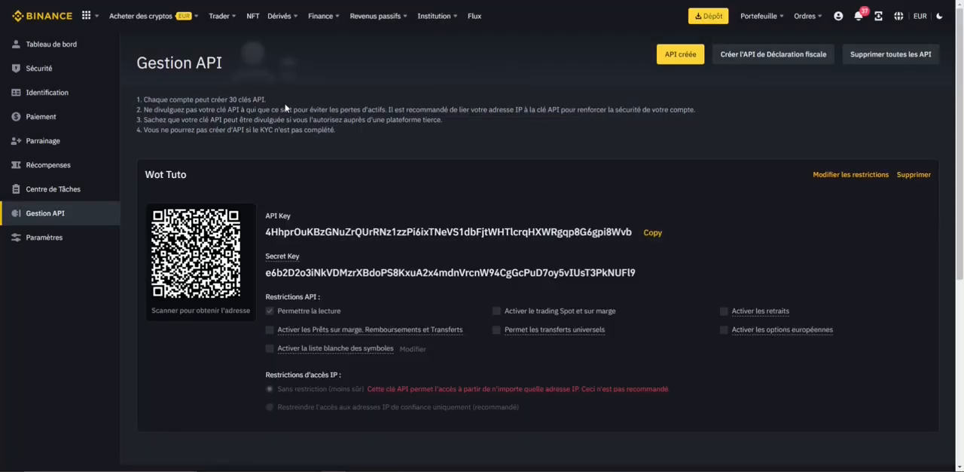
Edit the Wot Tuto key's restrictions to limit access to trusted IP addresses only and paste in the allowed IP list.
{"action": "left_click", "coordinate": [859, 175]}
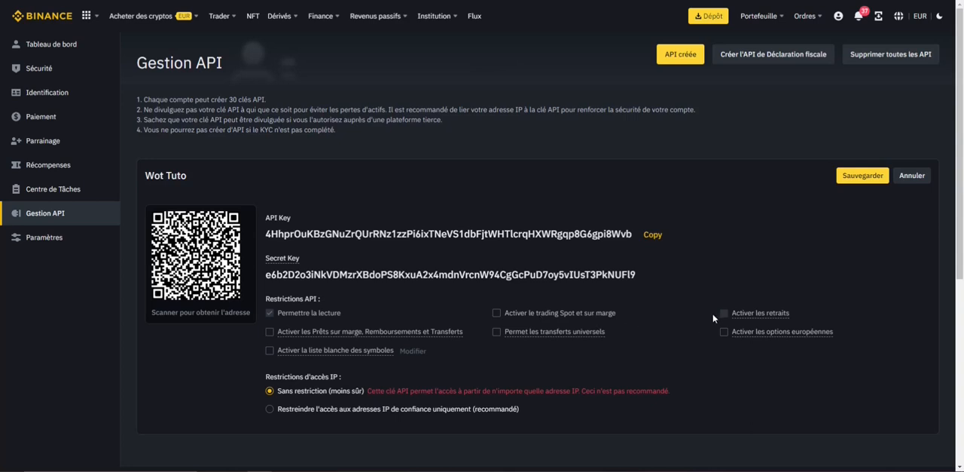
{"action": "mouse_move", "coordinate": [736, 316]}
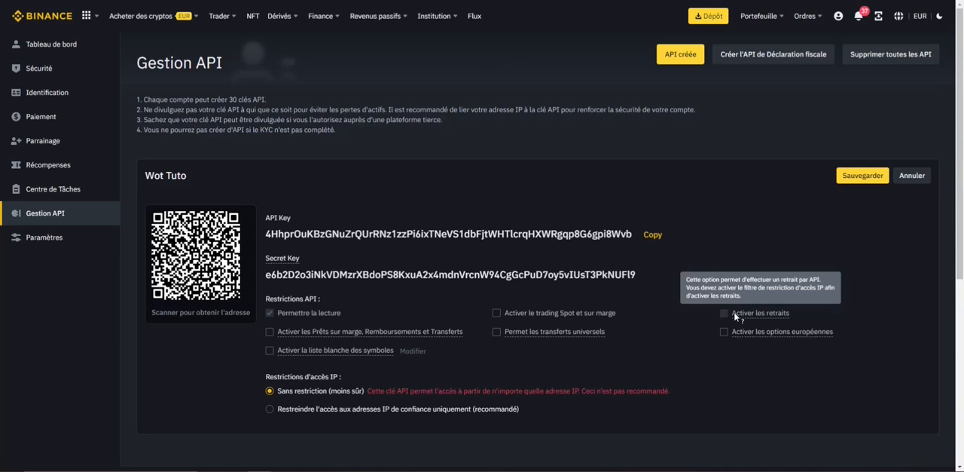
{"action": "scroll", "coordinate": [301, 364], "scroll_direction": "down", "scroll_amount": 1}
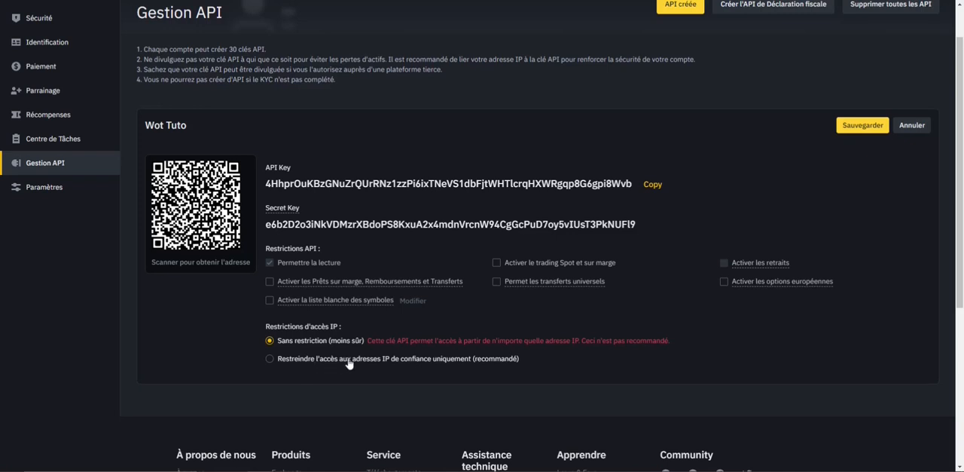
{"action": "left_click", "coordinate": [399, 362]}
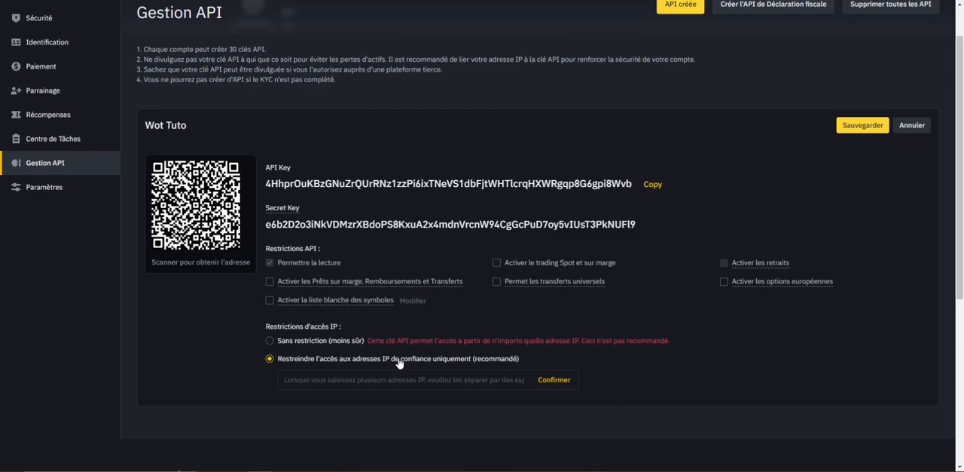
{"action": "left_click", "coordinate": [385, 373]}
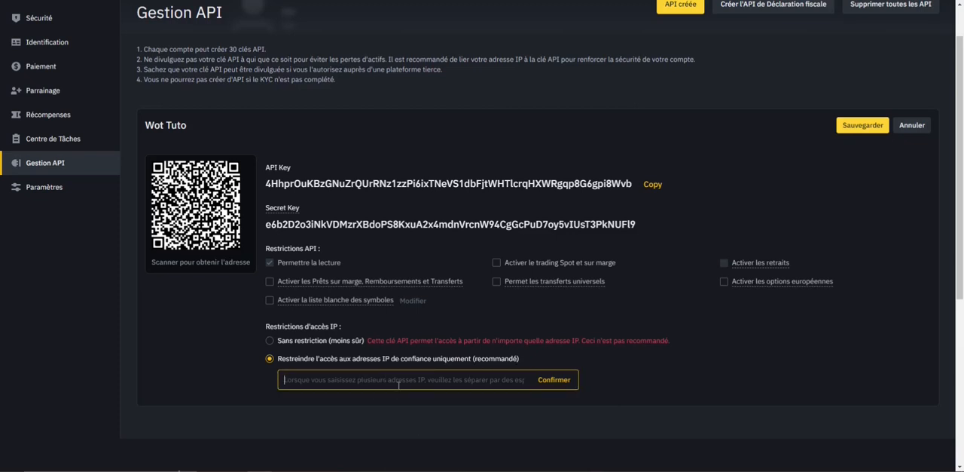
{"action": "type", "text": "54.38.230.54 145.239.120.101 147.135.182.132"}
{"action": "scroll", "coordinate": [483, 131], "scroll_direction": "up", "scroll_amount": 1}
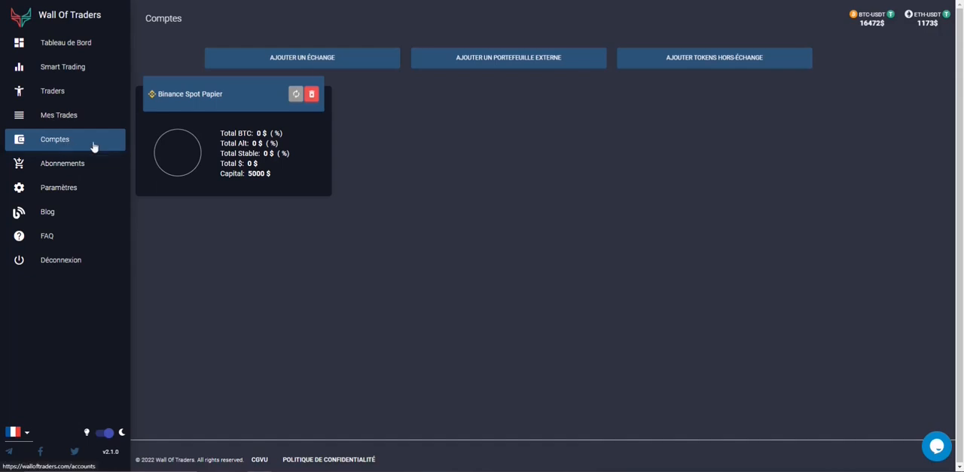
Start adding an exchange to the Wall Of Traders accounts and choose Binance Spot as the exchange.
{"action": "left_click", "coordinate": [287, 58]}
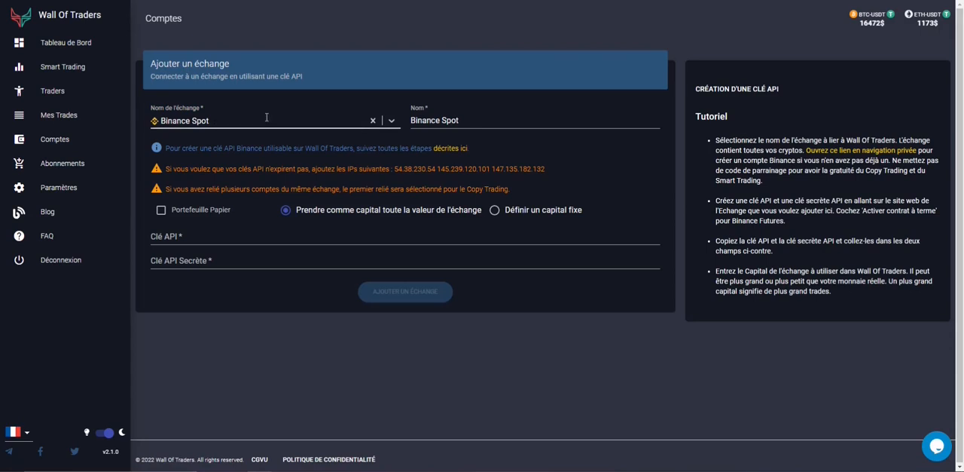
{"action": "left_click", "coordinate": [296, 120]}
{"action": "key", "text": "Escape"}
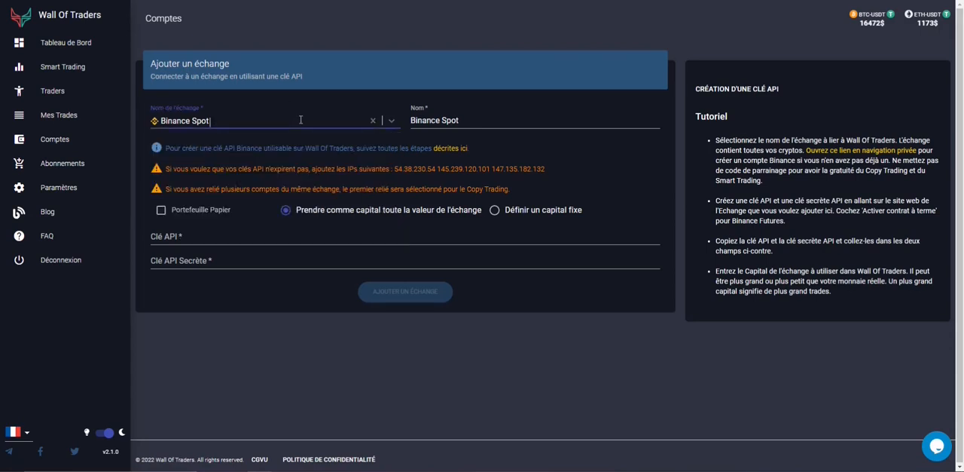
{"action": "left_click_drag", "start_coordinate": [503, 118], "coordinate": [411, 120]}
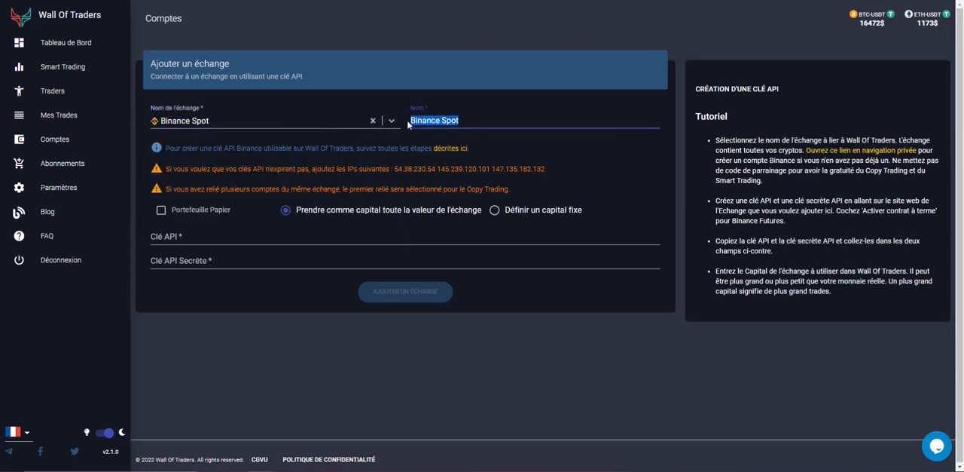
{"action": "left_click", "coordinate": [322, 121]}
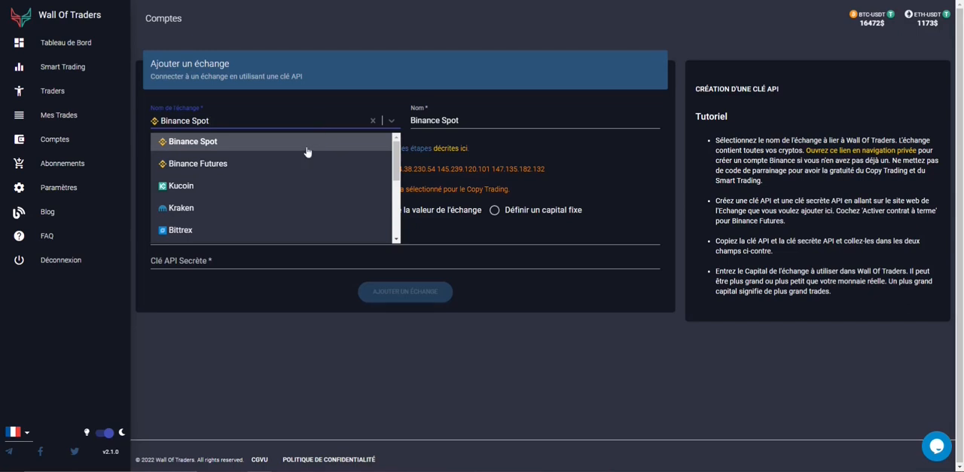
{"action": "scroll", "coordinate": [289, 188], "scroll_direction": "down", "scroll_amount": 1}
{"action": "scroll", "coordinate": [264, 165], "scroll_direction": "up", "scroll_amount": 1}
{"action": "left_click", "coordinate": [269, 146]}
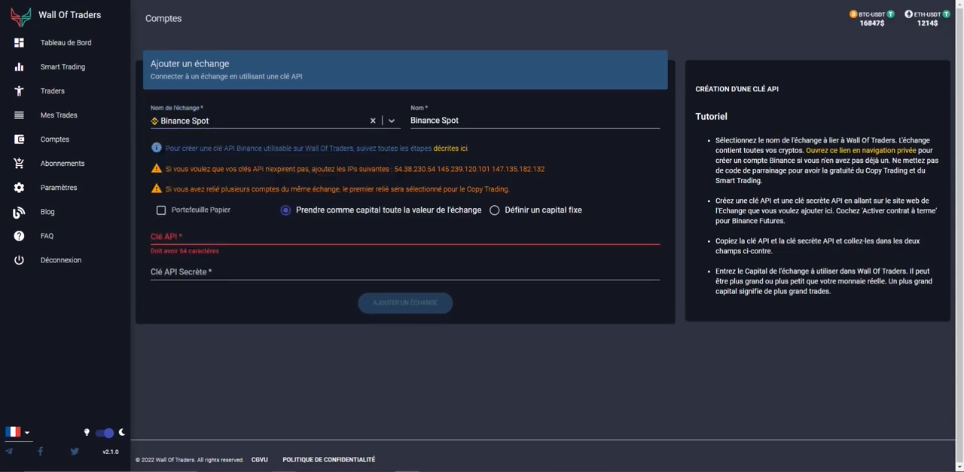
Paste the API key and the secret API key, add the Binance Spot exchange, and dismiss the confirmation.
{"action": "left_click", "coordinate": [301, 239]}
{"action": "key", "text": "ctrl+v"}
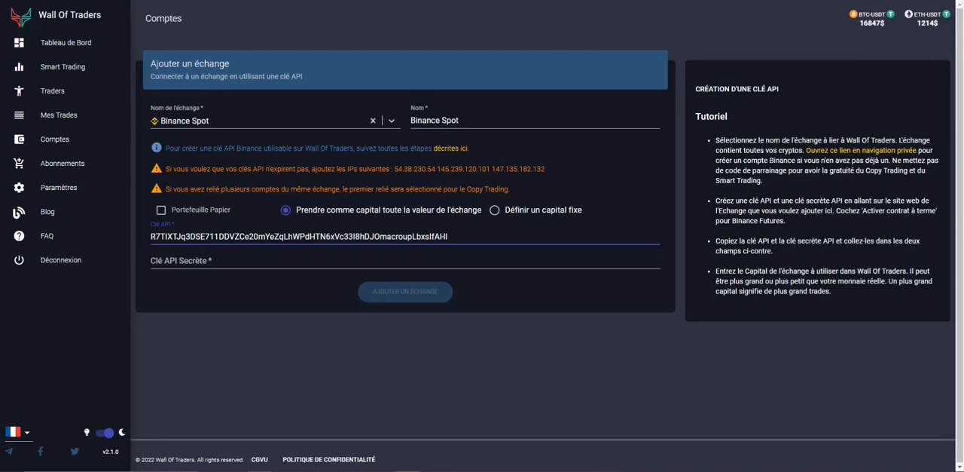
{"action": "left_click", "coordinate": [414, 264]}
{"action": "key", "text": "ctrl+v"}
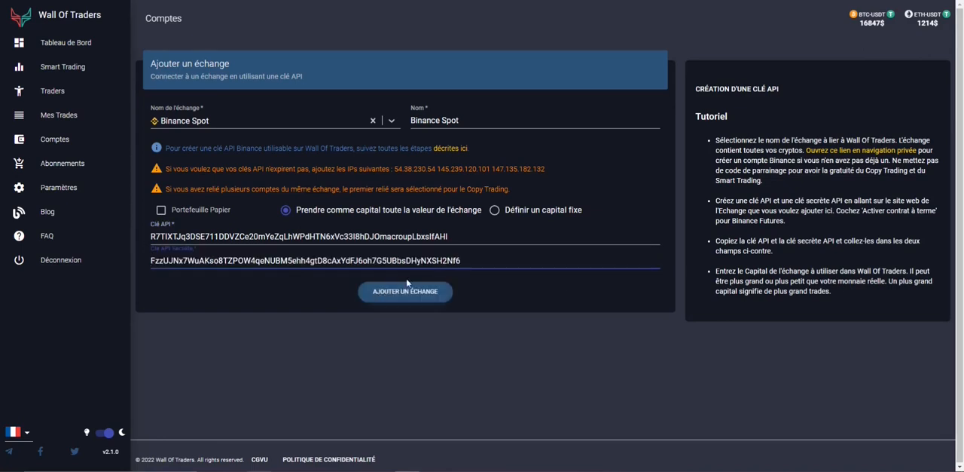
{"action": "left_click", "coordinate": [417, 292]}
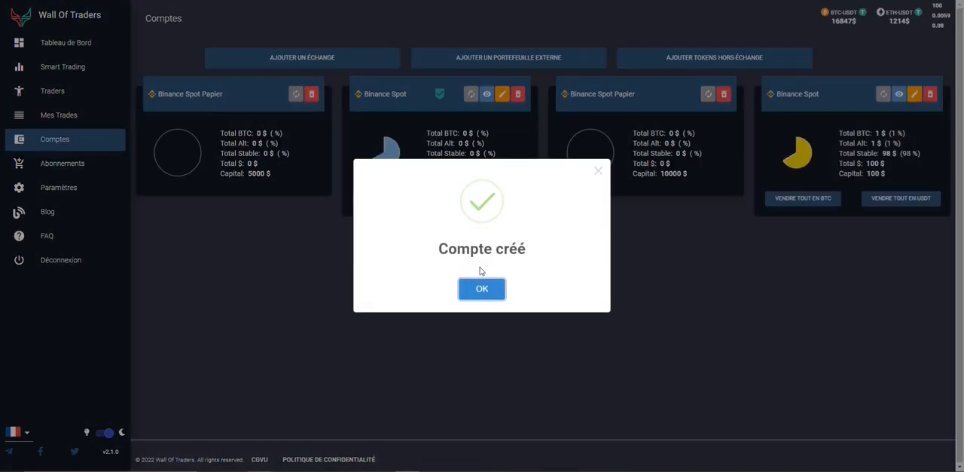
{"action": "left_click", "coordinate": [485, 291]}
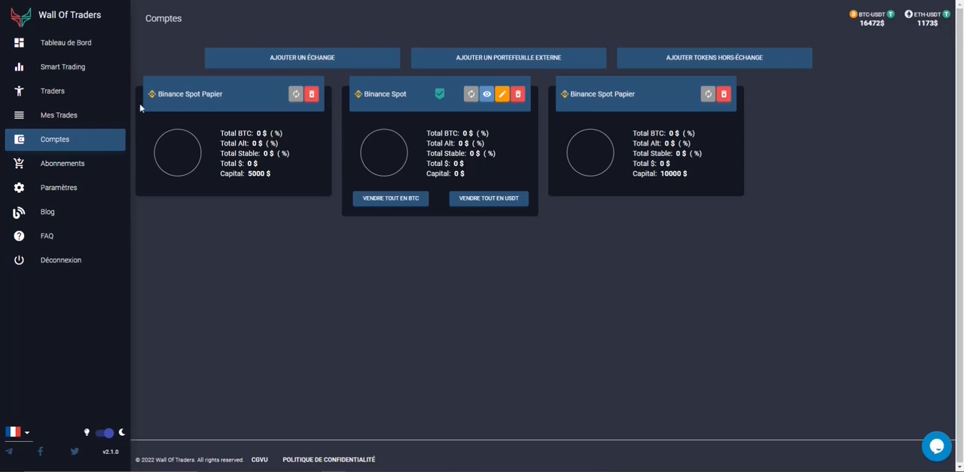
Start creating a trader on the Binance Spot exchange and name it "Test Tuto Wot".
{"action": "left_click", "coordinate": [53, 91]}
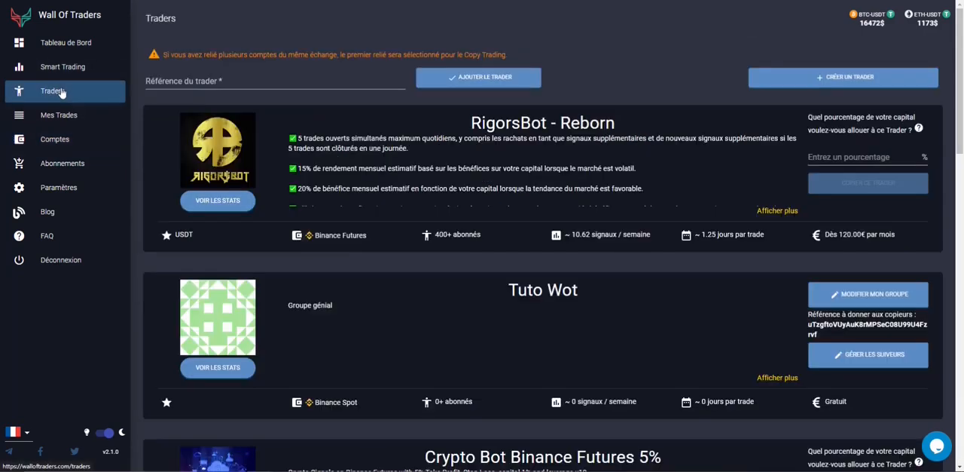
{"action": "left_click", "coordinate": [818, 83]}
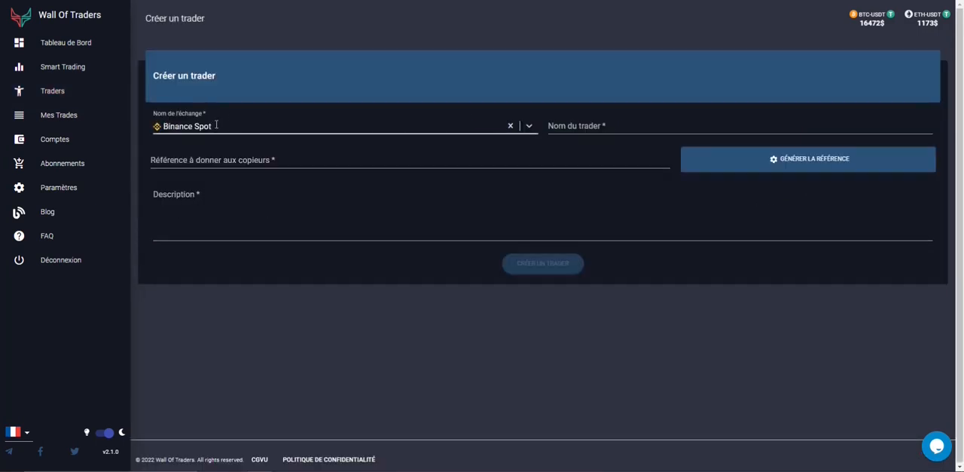
{"action": "key", "text": "Tab"}
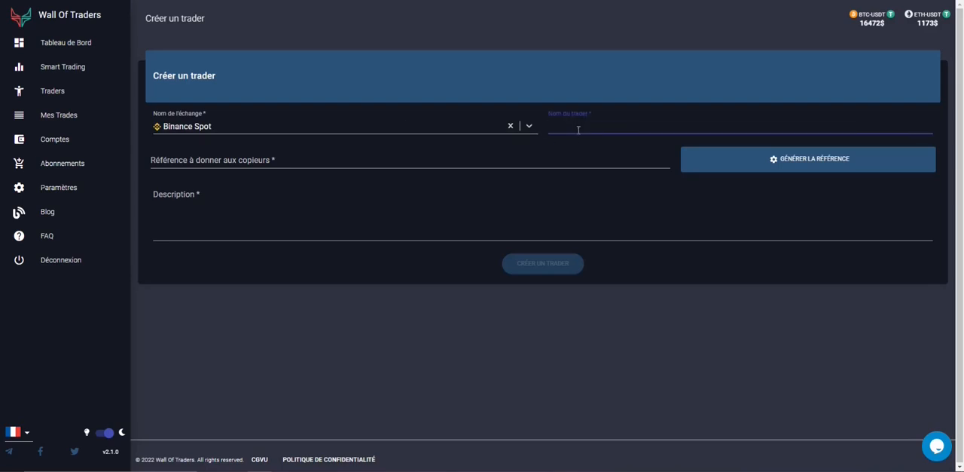
{"action": "type", "text": "Test"}
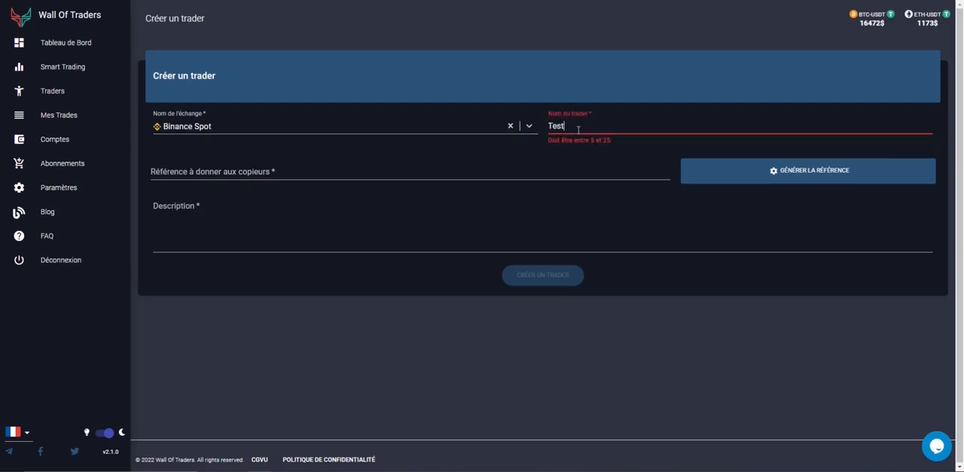
{"action": "type", "text": " Tut"}
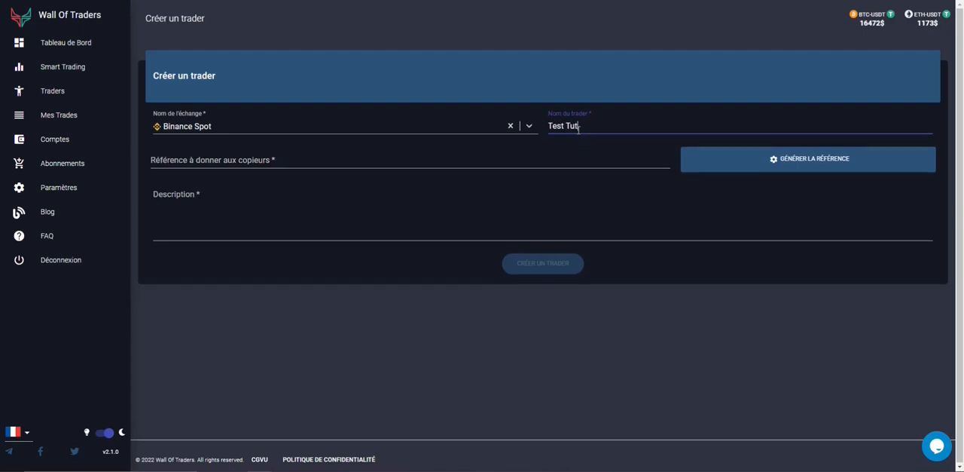
{"action": "type", "text": "o Wot"}
Generate the copier reference, enter "hjsgyhjvbhj" as the description, create the trader, and return to the traders list.
{"action": "left_click", "coordinate": [814, 166]}
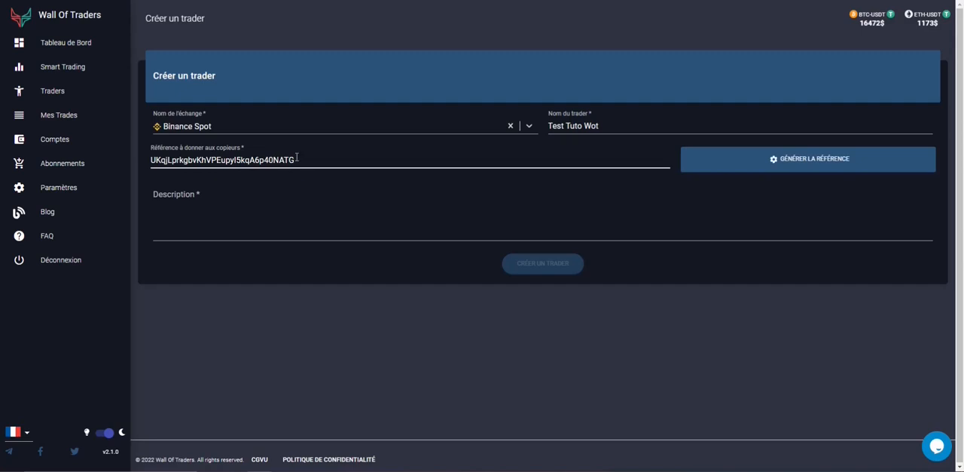
{"action": "left_click", "coordinate": [226, 224]}
{"action": "type", "text": "hjsgyhjvbhj"}
{"action": "left_click", "coordinate": [537, 263]}
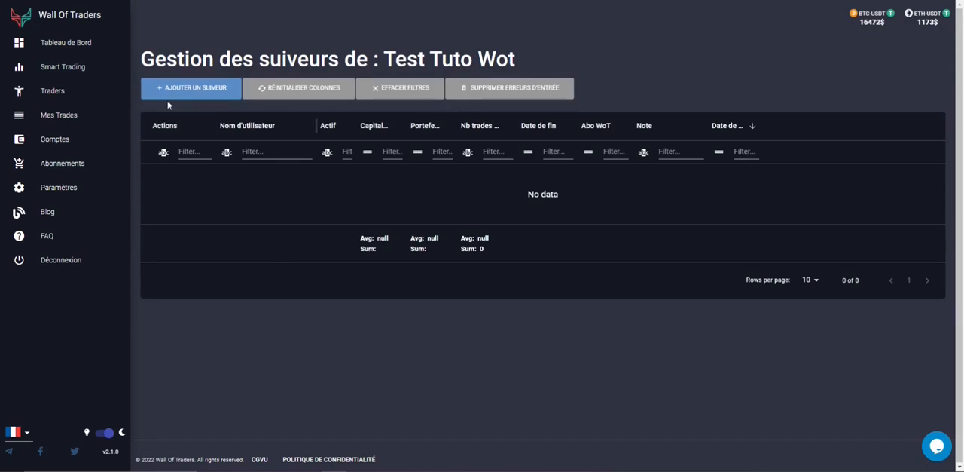
{"action": "left_click", "coordinate": [79, 93]}
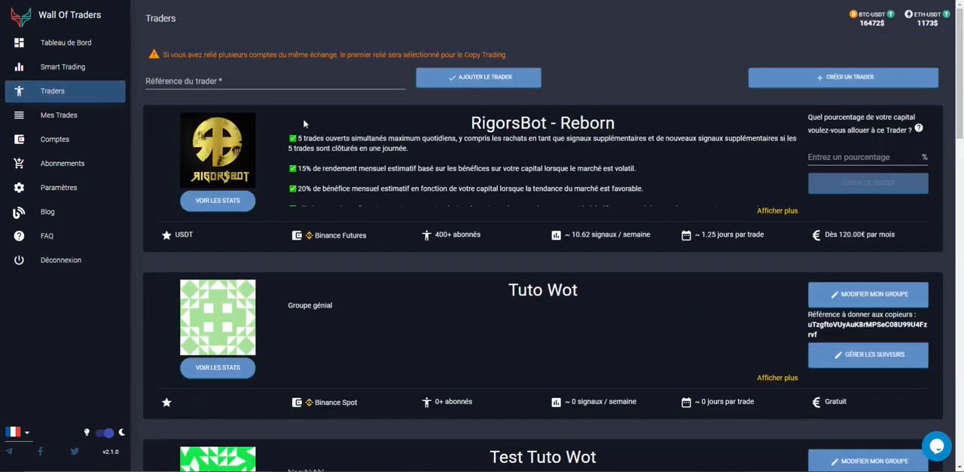
Paste the copier reference of the Test Tuto Wot group as the trader reference and add the trader.
{"action": "scroll", "coordinate": [556, 154], "scroll_direction": "down", "scroll_amount": 5}
{"action": "scroll", "coordinate": [557, 154], "scroll_direction": "up", "scroll_amount": 1}
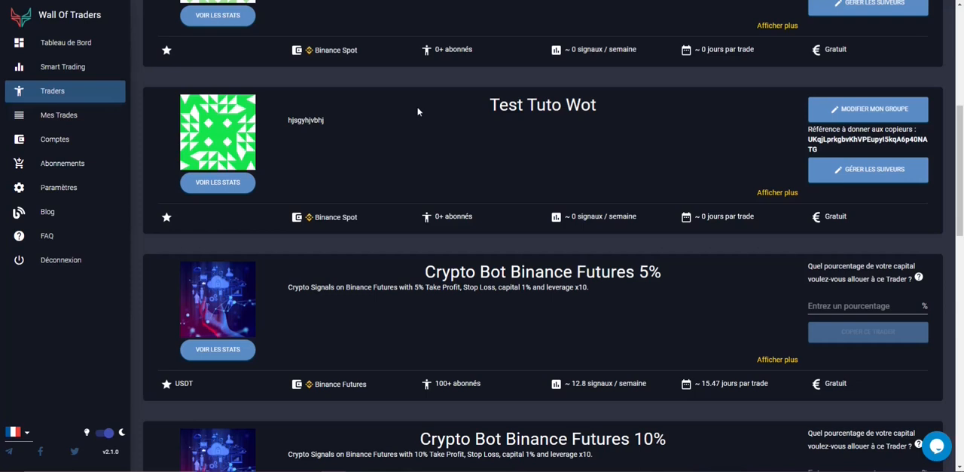
{"action": "scroll", "coordinate": [419, 136], "scroll_direction": "up", "scroll_amount": 5}
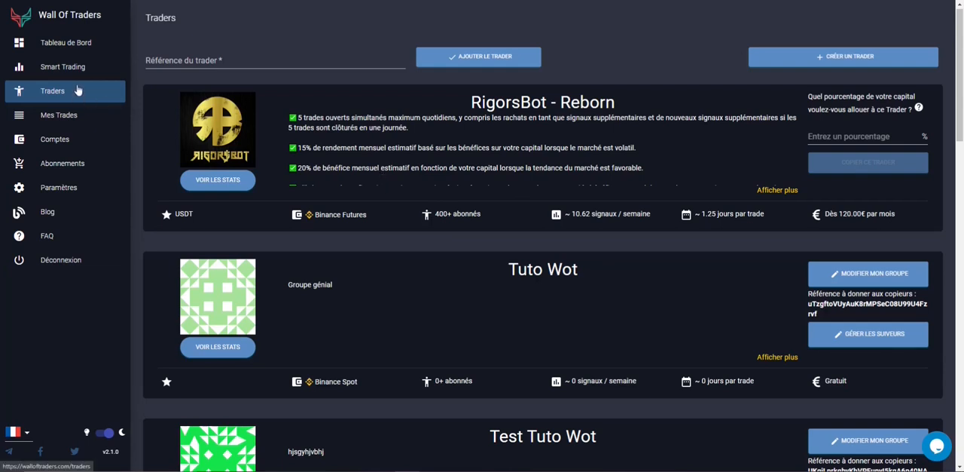
{"action": "left_click", "coordinate": [190, 55]}
{"action": "type", "text": "UKqjLprkgbvKhVPEupyI5kqA6p40NATG"}
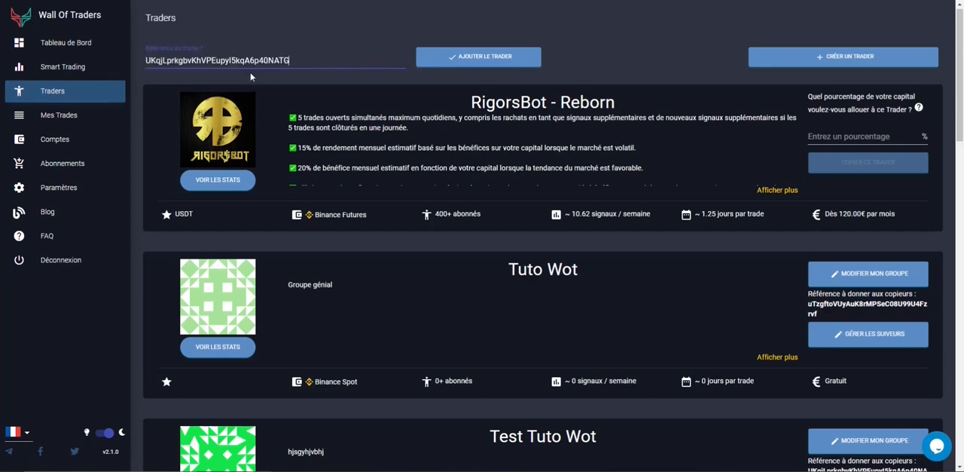
{"action": "left_click", "coordinate": [470, 54]}
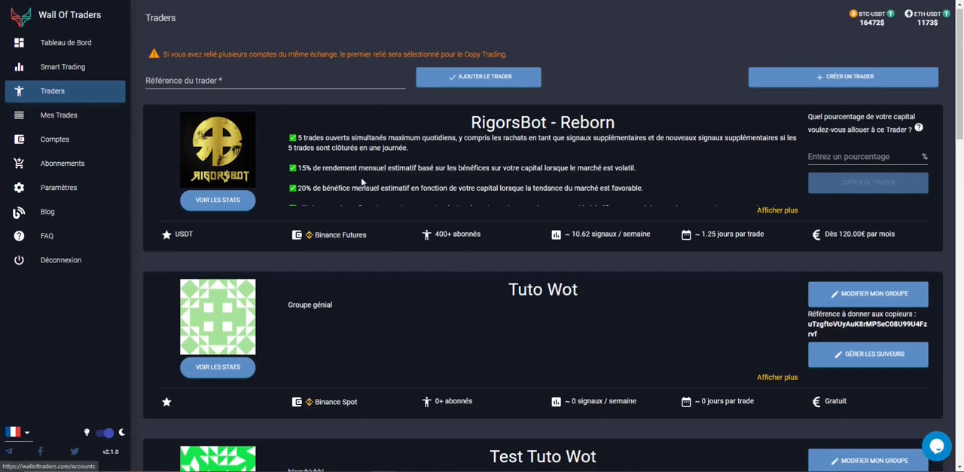
Start adding a follower to the Tuto Wot group with username "Test1" and the whole exchange value as capital.
{"action": "left_click", "coordinate": [822, 355]}
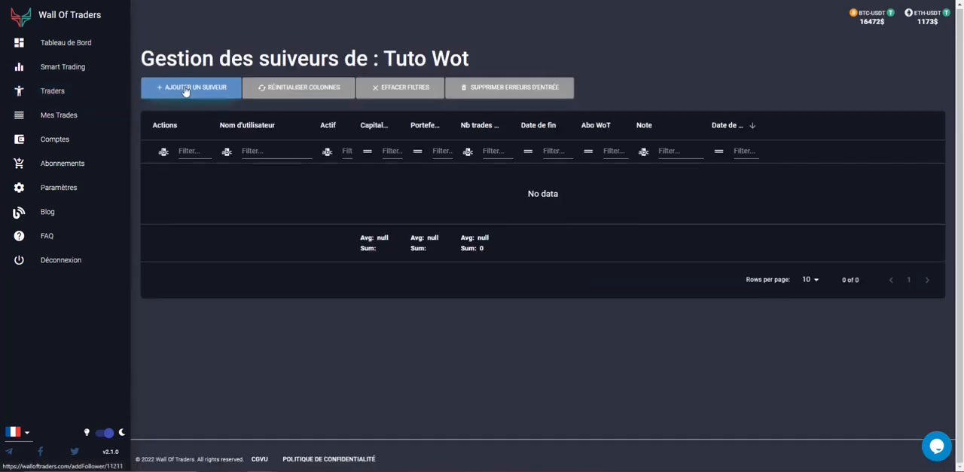
{"action": "left_click", "coordinate": [185, 88]}
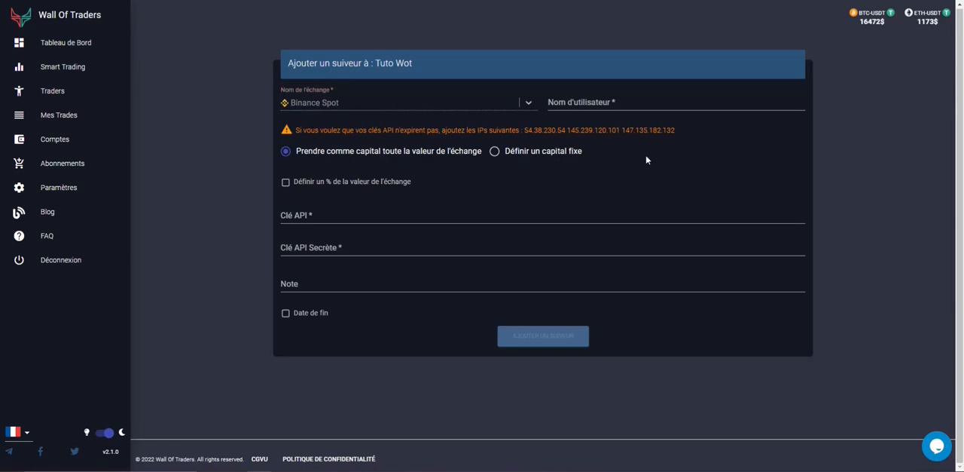
{"action": "left_click", "coordinate": [591, 105]}
{"action": "type", "text": "Te"}
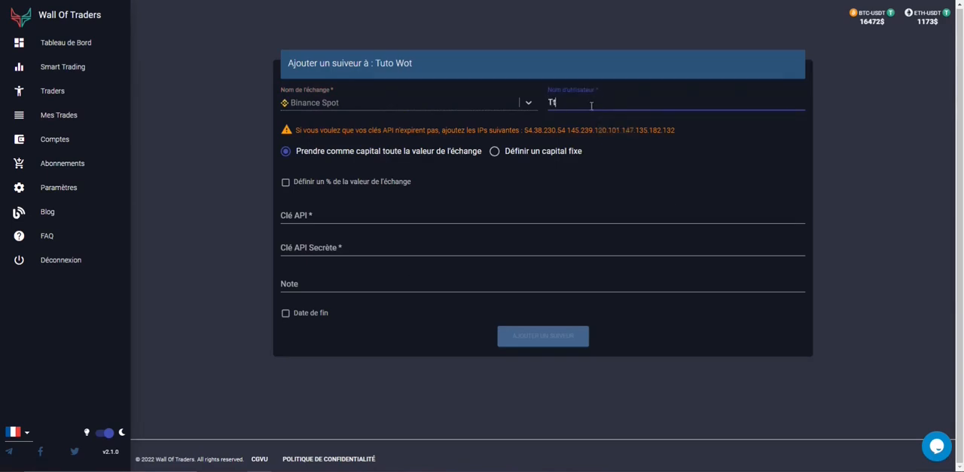
{"action": "type", "text": "st1"}
{"action": "left_click", "coordinate": [520, 151]}
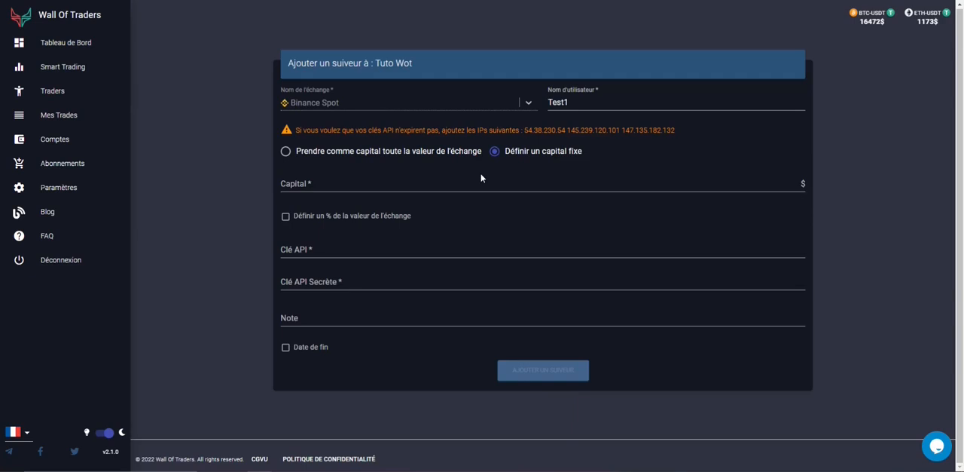
{"action": "left_click", "coordinate": [413, 152]}
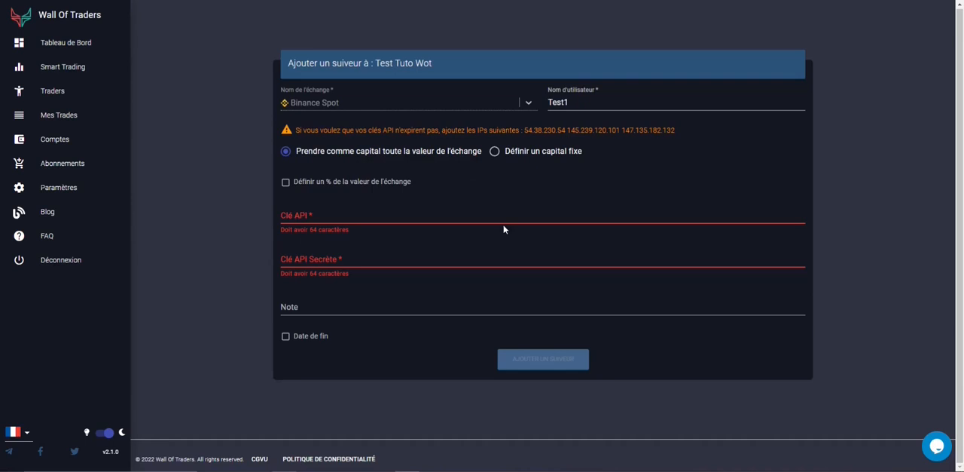
Paste the follower's API key and secret API key, and enter "gdrgdrgdrgdr" as the note.
{"action": "left_click", "coordinate": [353, 216]}
{"action": "key", "text": "ctrl+v"}
{"action": "left_click", "coordinate": [405, 255]}
{"action": "key", "text": "ctrl+v"}
{"action": "left_click", "coordinate": [290, 284]}
{"action": "type", "text": "gdrgdfgdr"}
Enable an end date for the follower, set it to 21/01/2023, and add the follower.
{"action": "left_click", "coordinate": [299, 316]}
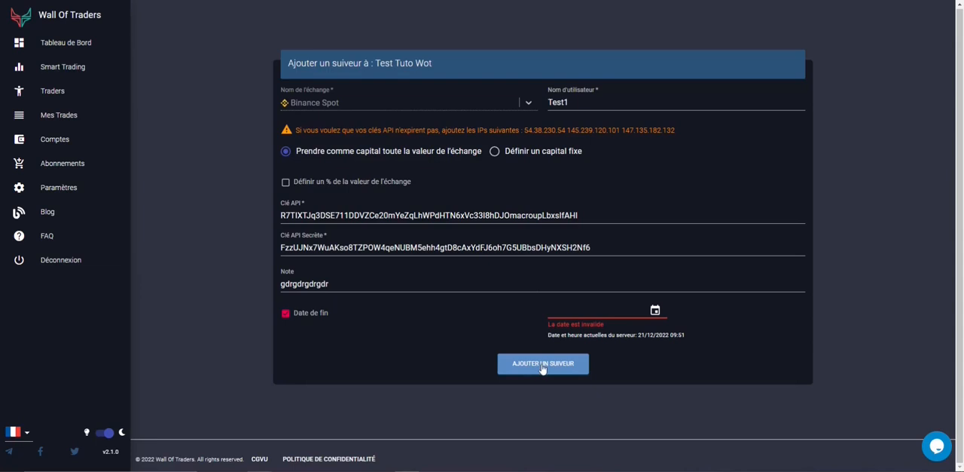
{"action": "left_click", "coordinate": [579, 307]}
{"action": "type", "text": "21/01"}
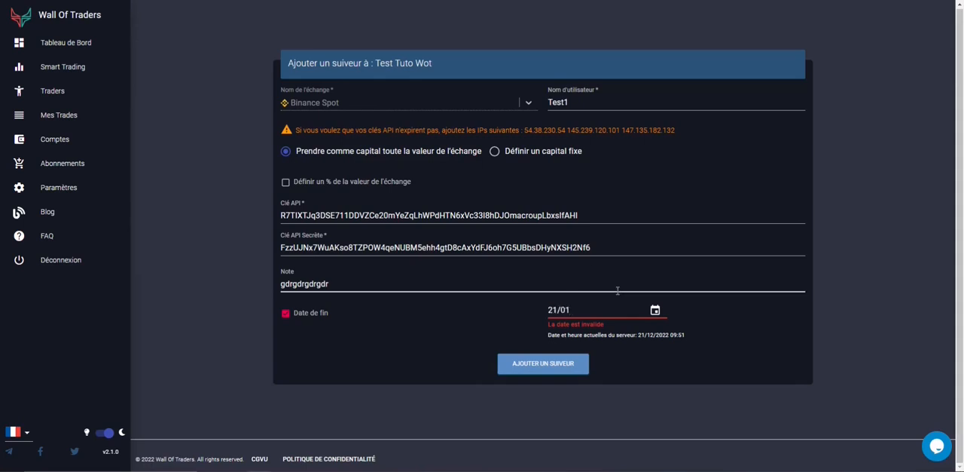
{"action": "type", "text": "/2023"}
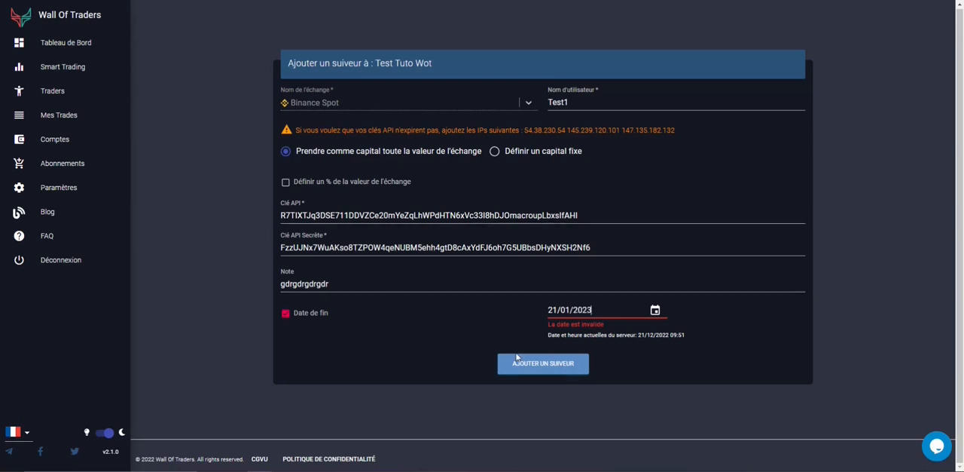
{"action": "left_click", "coordinate": [543, 365]}
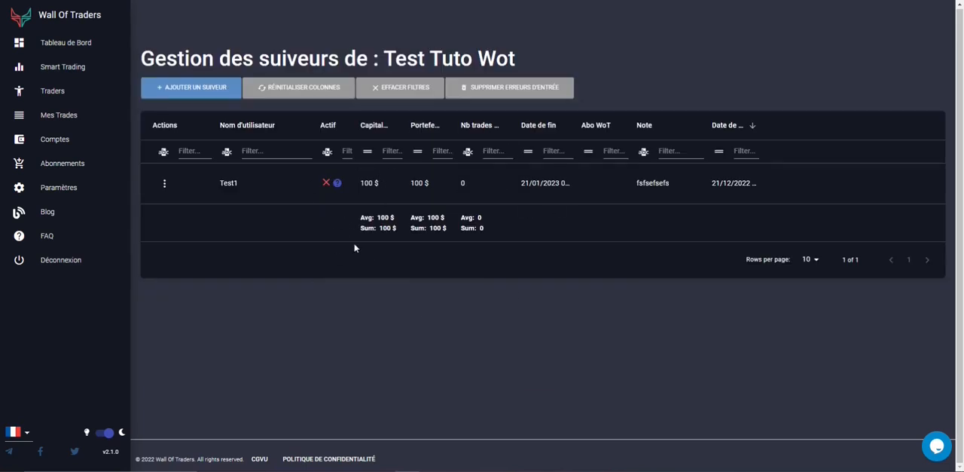
Check why follower Test1 is inactive, open it for modification, save it as is, and dismiss the confirmation.
{"action": "mouse_move", "coordinate": [336, 183]}
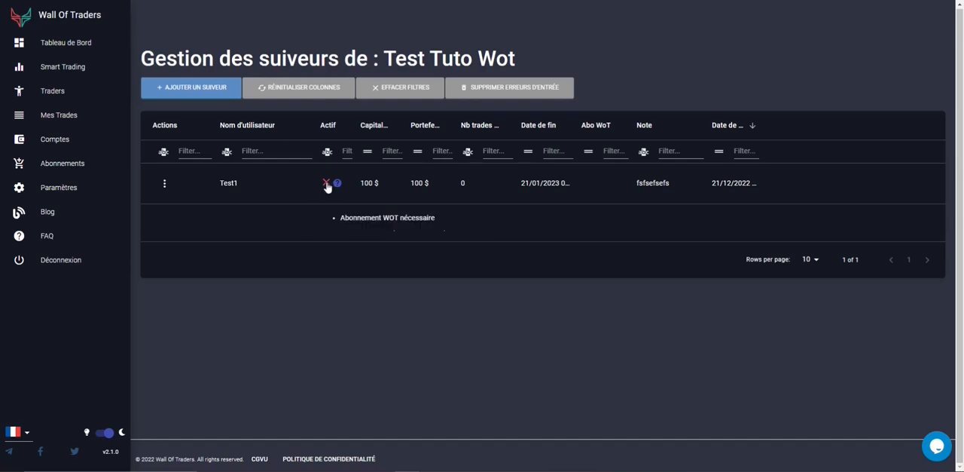
{"action": "left_click", "coordinate": [167, 184]}
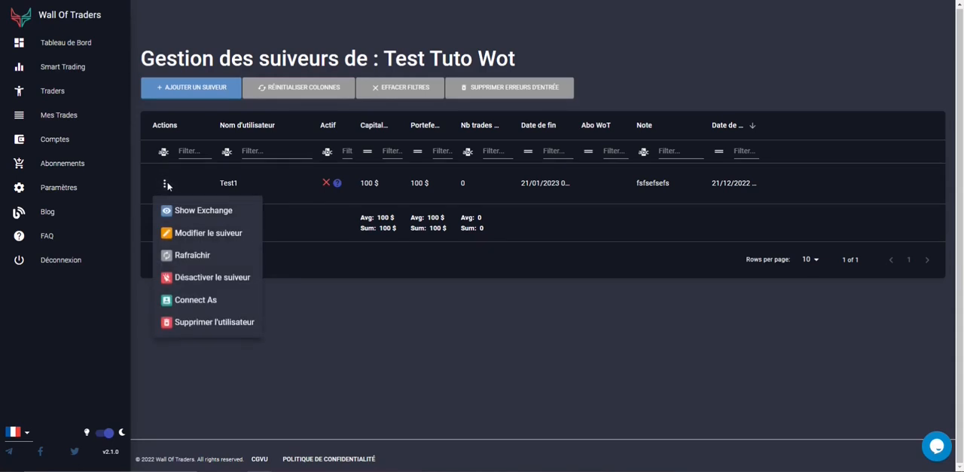
{"action": "left_click", "coordinate": [242, 235]}
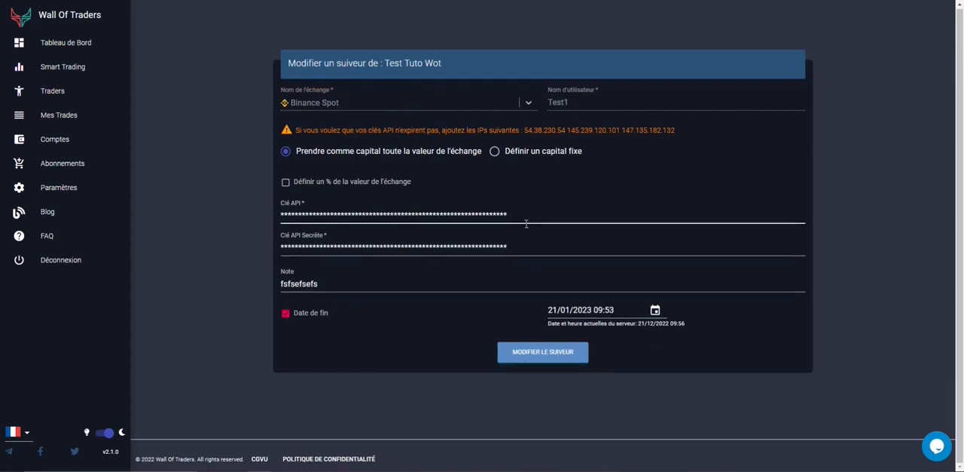
{"action": "left_click", "coordinate": [542, 351]}
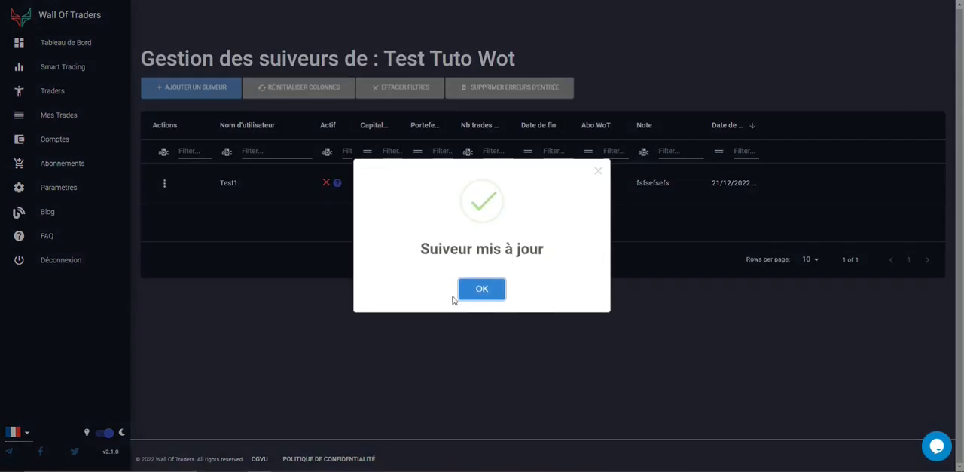
{"action": "left_click", "coordinate": [469, 289]}
{"action": "left_click", "coordinate": [164, 183]}
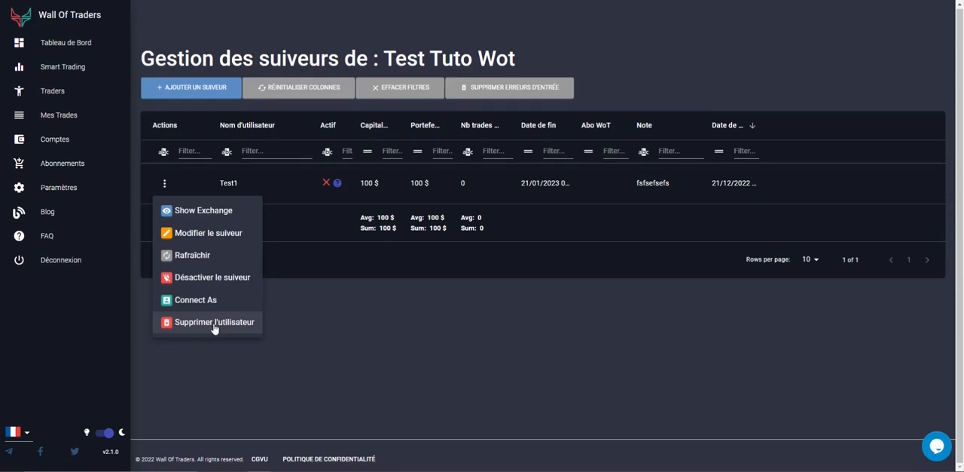
{"action": "left_click", "coordinate": [455, 331]}
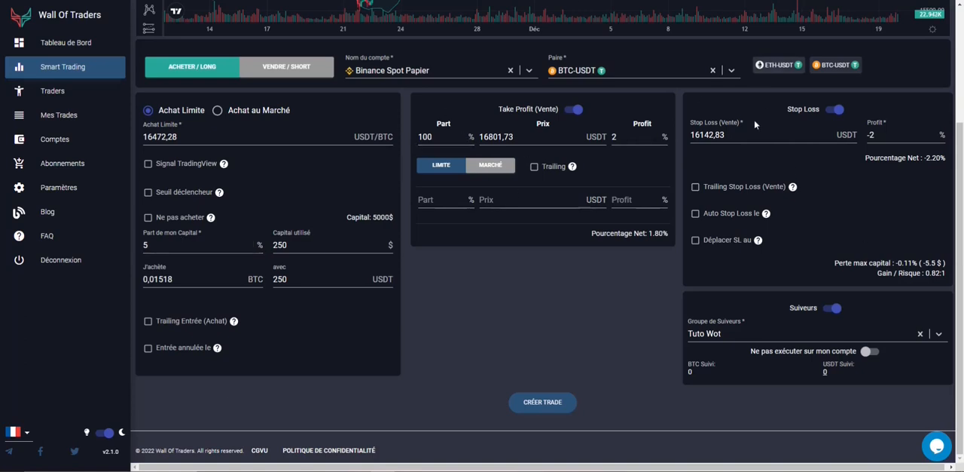
Switch the followers option off and on again for the BTC-USDT trade, and select Test Tuto Wot as the follower group.
{"action": "left_click", "coordinate": [832, 308]}
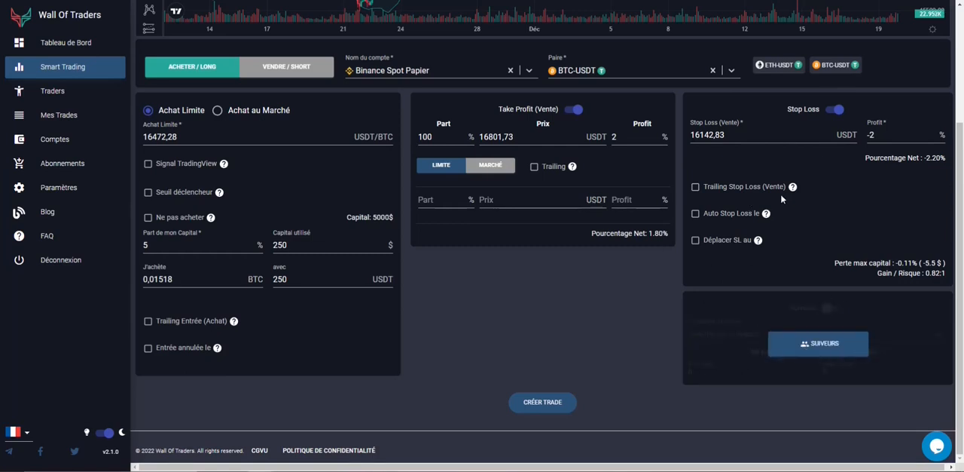
{"action": "left_click", "coordinate": [815, 351]}
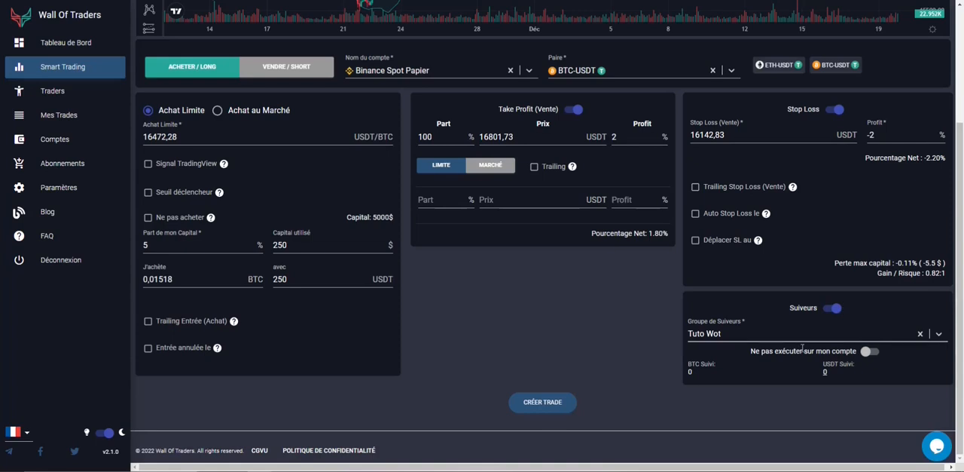
{"action": "left_click", "coordinate": [931, 336]}
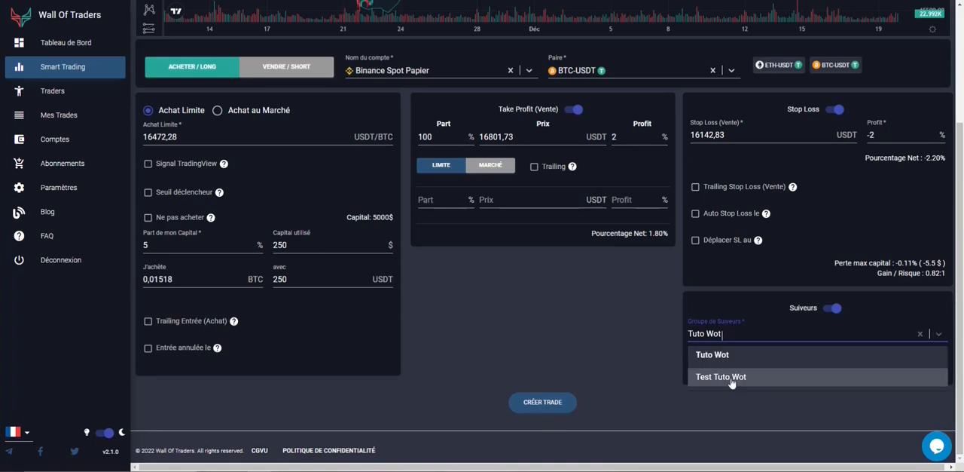
{"action": "left_click", "coordinate": [731, 377]}
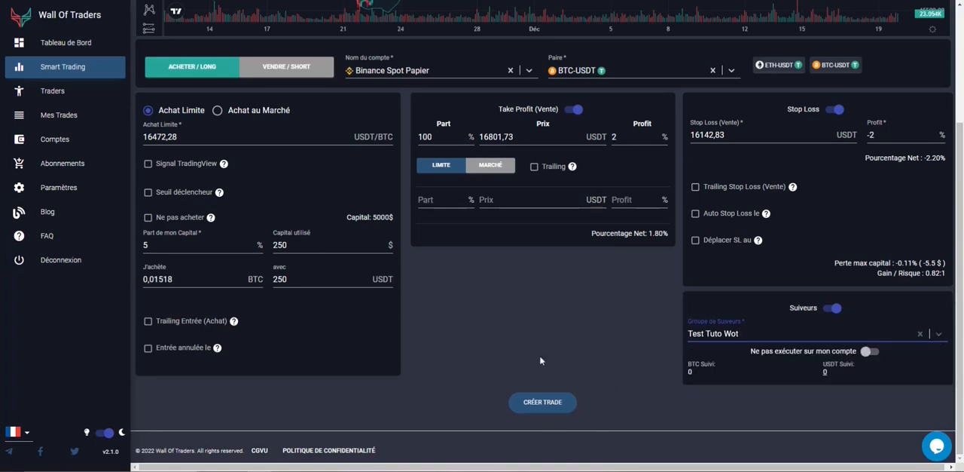
Create and confirm the BTC-USDT trade, dismiss the success message, and view the trade's details.
{"action": "left_click", "coordinate": [531, 408]}
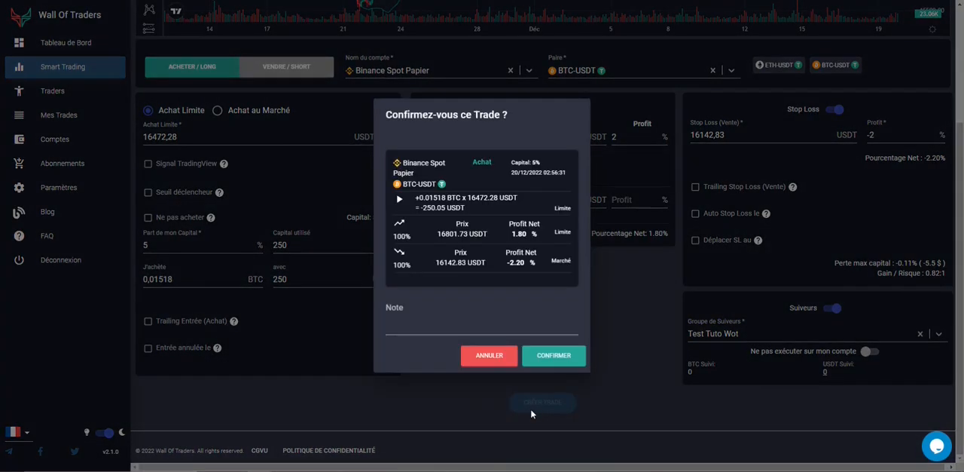
{"action": "left_click", "coordinate": [547, 356]}
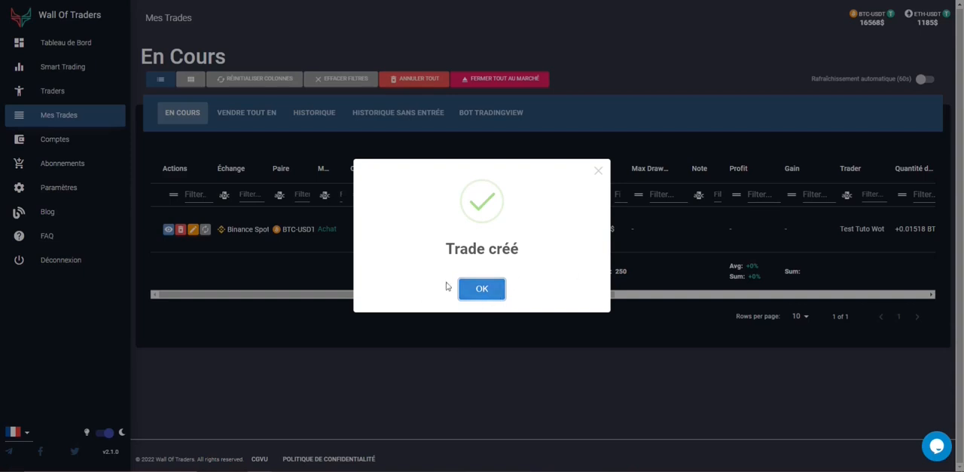
{"action": "left_click", "coordinate": [489, 294]}
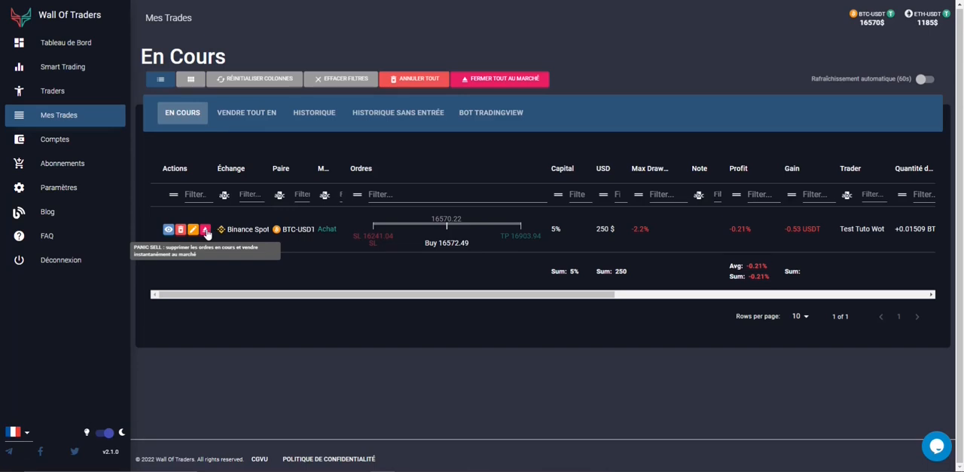
{"action": "left_click", "coordinate": [168, 229]}
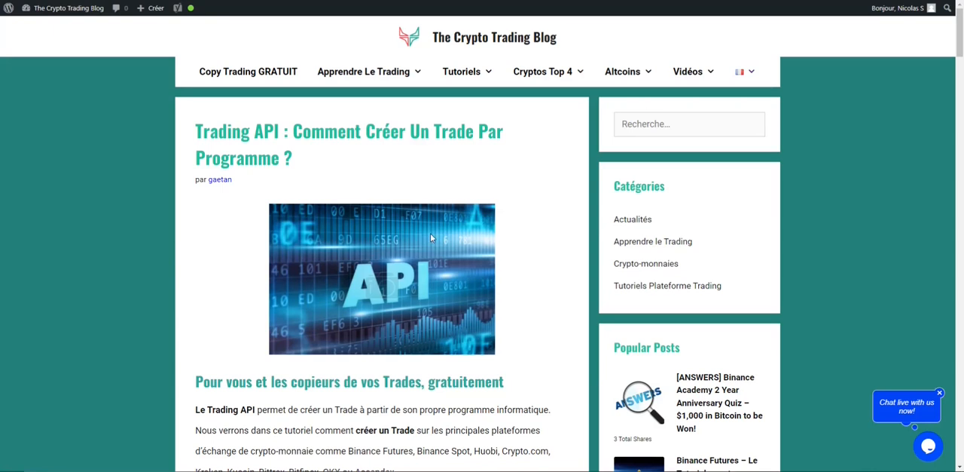
Read the Trading API tutorial on The Crypto Trading Blog, from the introduction to the order request's header and body.
{"action": "scroll", "coordinate": [392, 256], "scroll_direction": "down", "scroll_amount": 2}
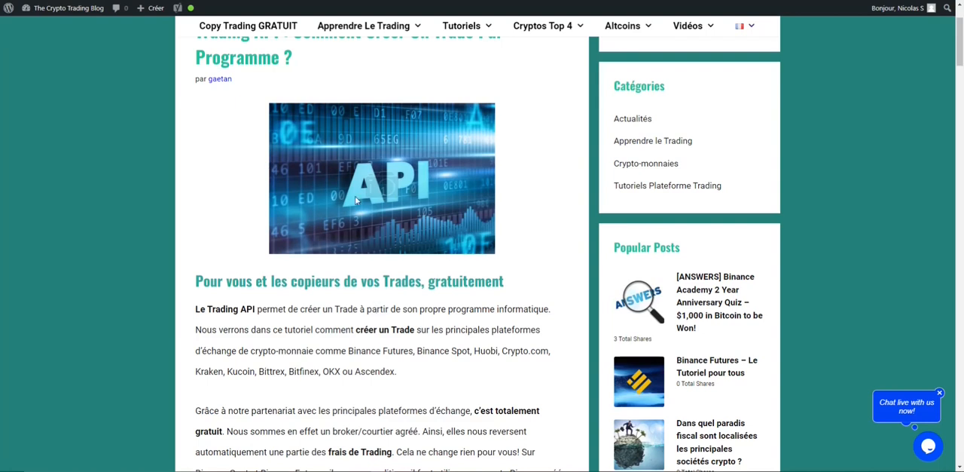
{"action": "scroll", "coordinate": [432, 97], "scroll_direction": "up", "scroll_amount": 2}
{"action": "scroll", "coordinate": [378, 136], "scroll_direction": "down", "scroll_amount": 4}
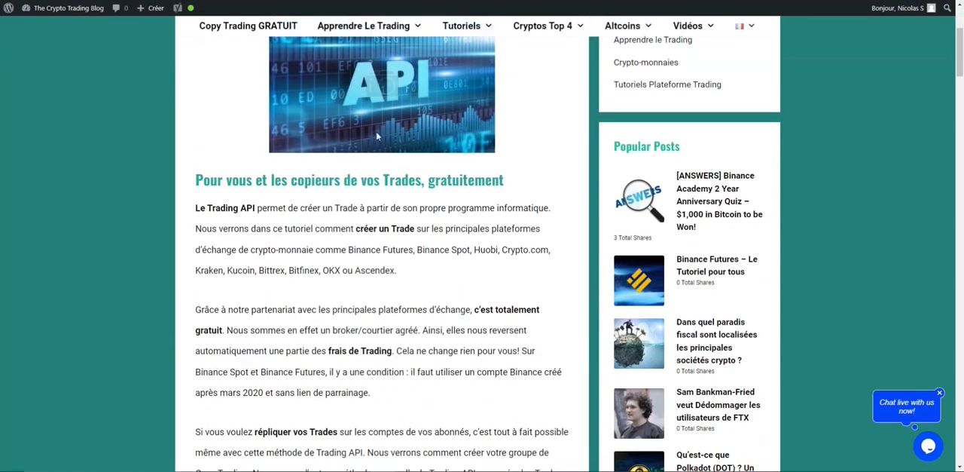
{"action": "scroll", "coordinate": [498, 309], "scroll_direction": "down", "scroll_amount": 2}
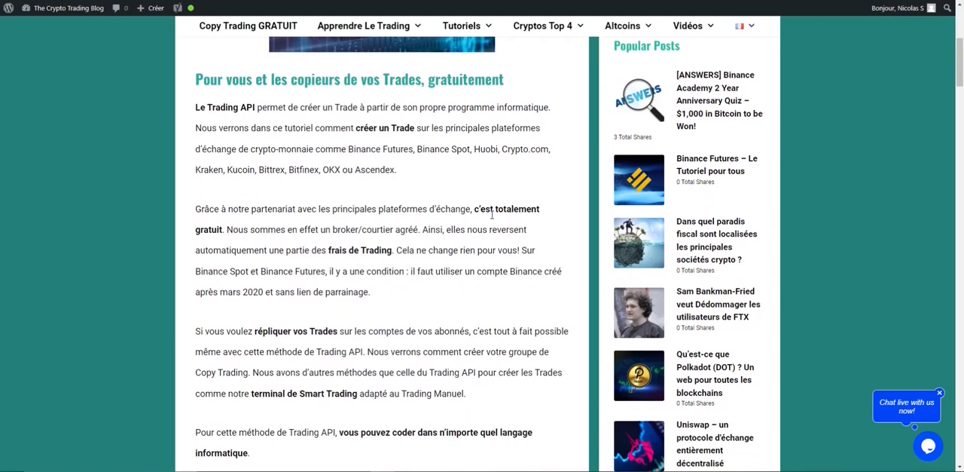
{"action": "scroll", "coordinate": [486, 215], "scroll_direction": "down", "scroll_amount": 10}
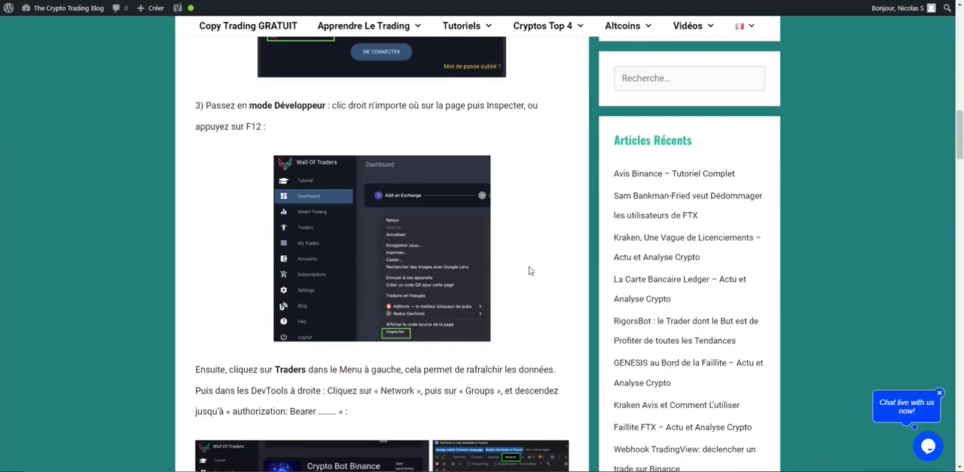
{"action": "scroll", "coordinate": [461, 295], "scroll_direction": "down", "scroll_amount": 9}
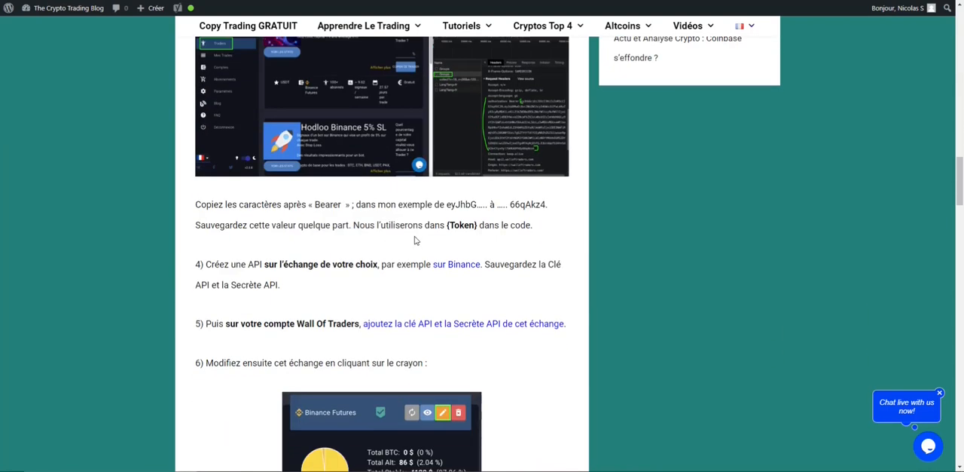
{"action": "scroll", "coordinate": [416, 240], "scroll_direction": "down", "scroll_amount": 5}
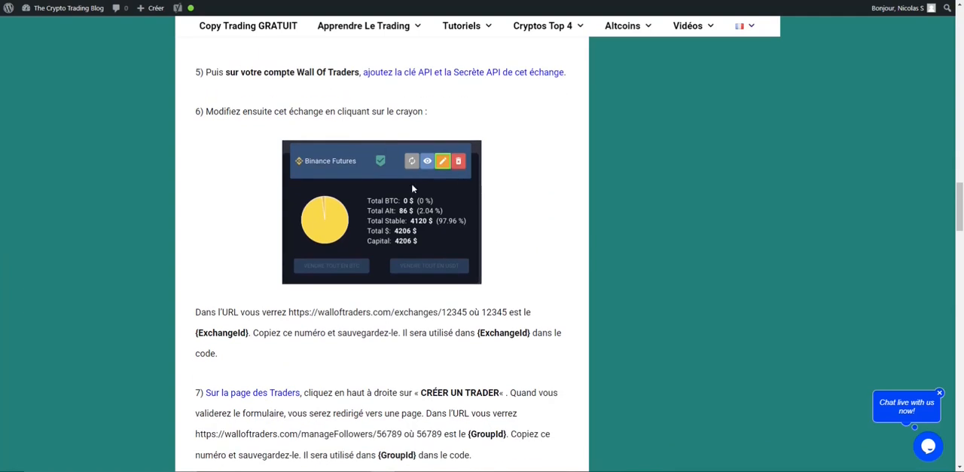
{"action": "scroll", "coordinate": [412, 188], "scroll_direction": "down", "scroll_amount": 12}
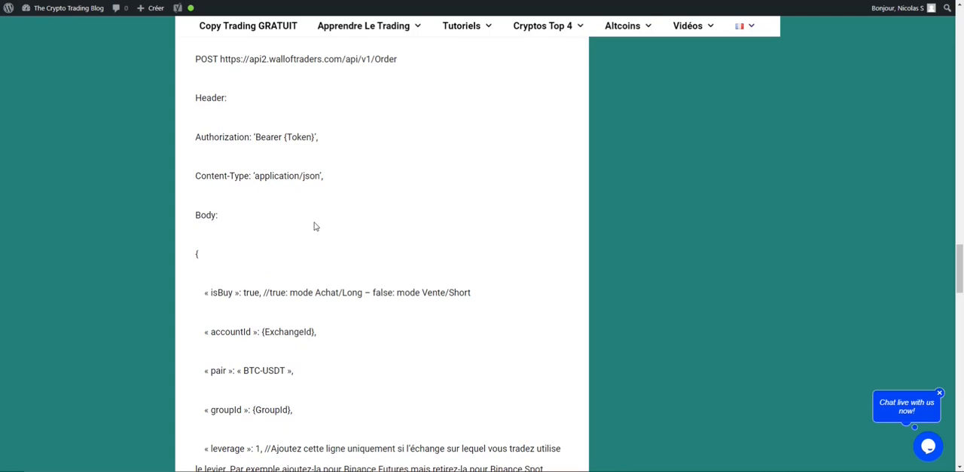
{"action": "scroll", "coordinate": [314, 223], "scroll_direction": "down", "scroll_amount": 1}
{"action": "scroll", "coordinate": [330, 223], "scroll_direction": "up", "scroll_amount": 2}
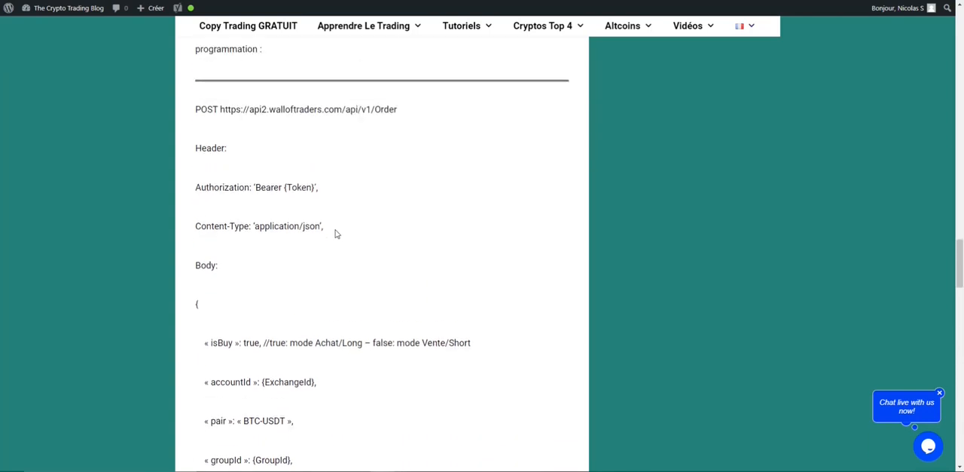
{"action": "scroll", "coordinate": [336, 230], "scroll_direction": "down", "scroll_amount": 2}
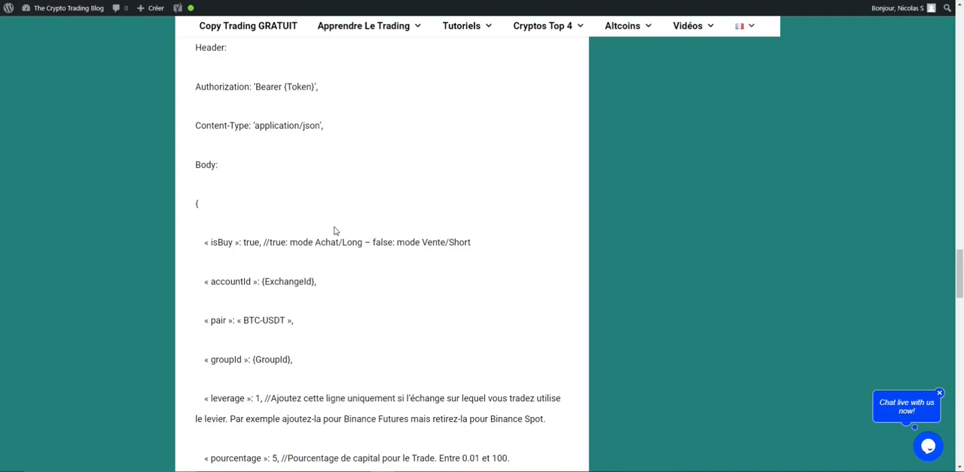